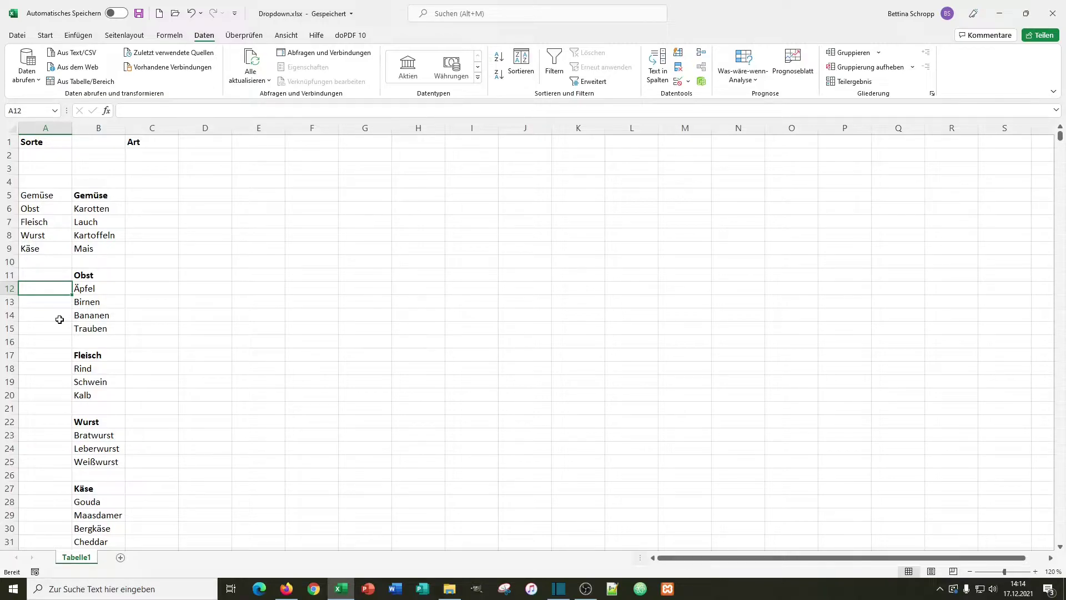
Step: Give cell A2 a list validation whose source is the categories in =$A$5:$A$9
{"action": "left_click", "coordinate": [52, 157]}
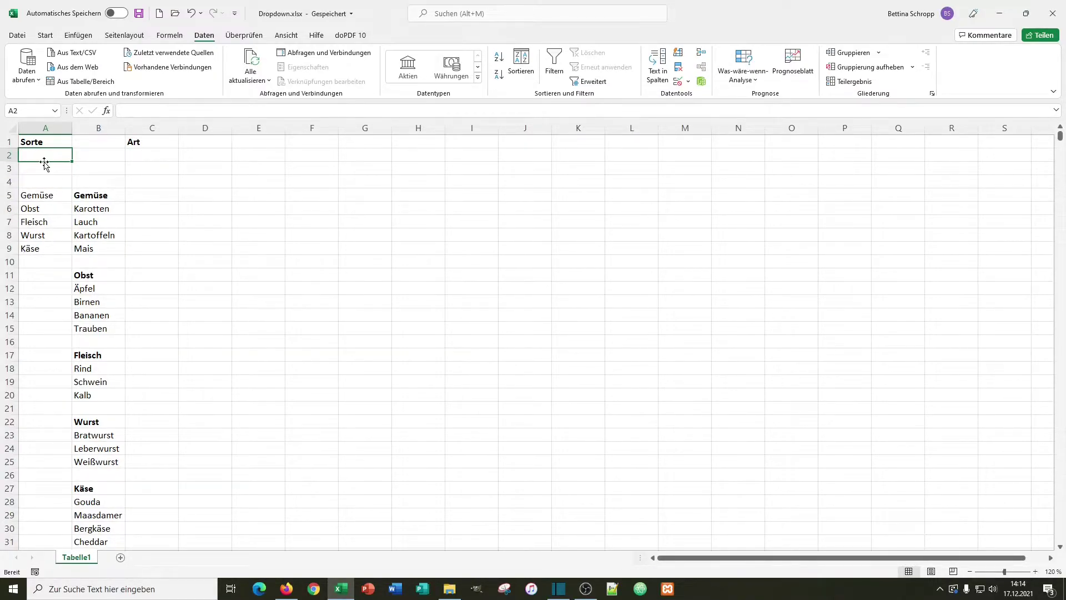
{"action": "left_click", "coordinate": [156, 154]}
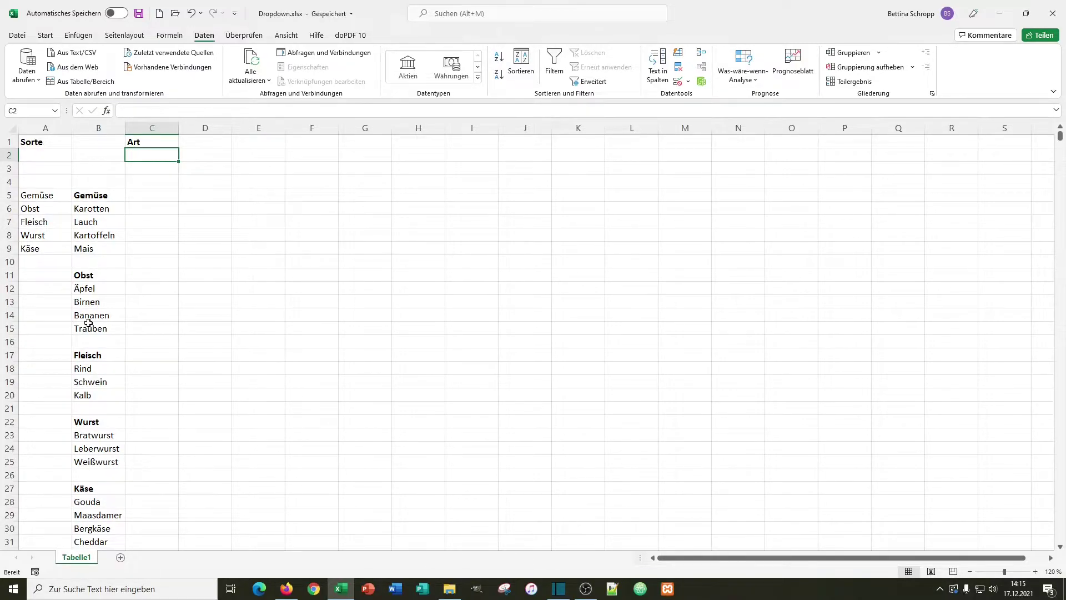
{"action": "left_click", "coordinate": [40, 157]}
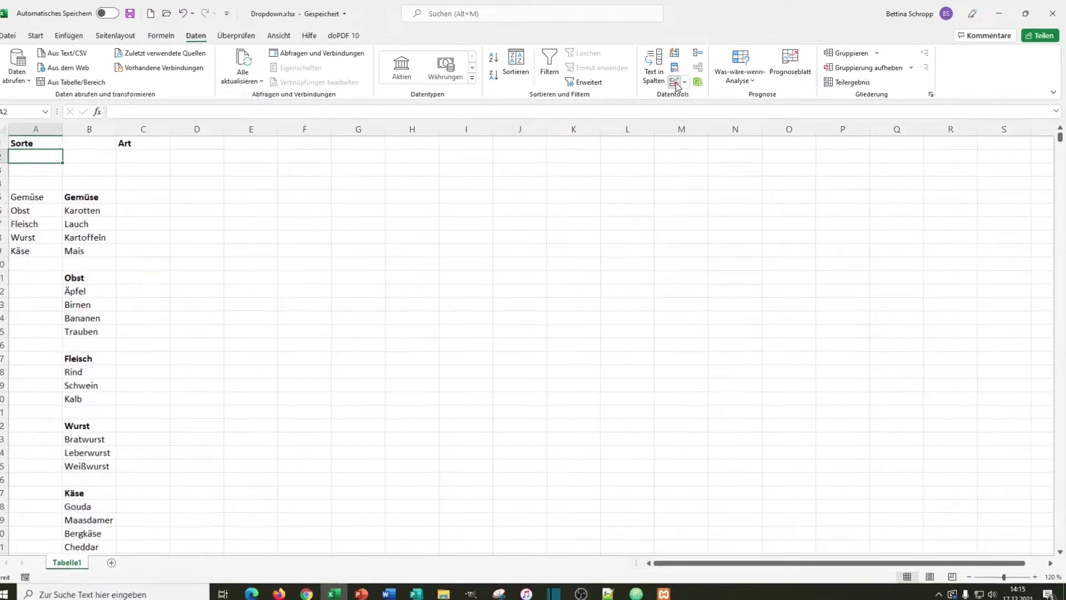
{"action": "left_click", "coordinate": [675, 84]}
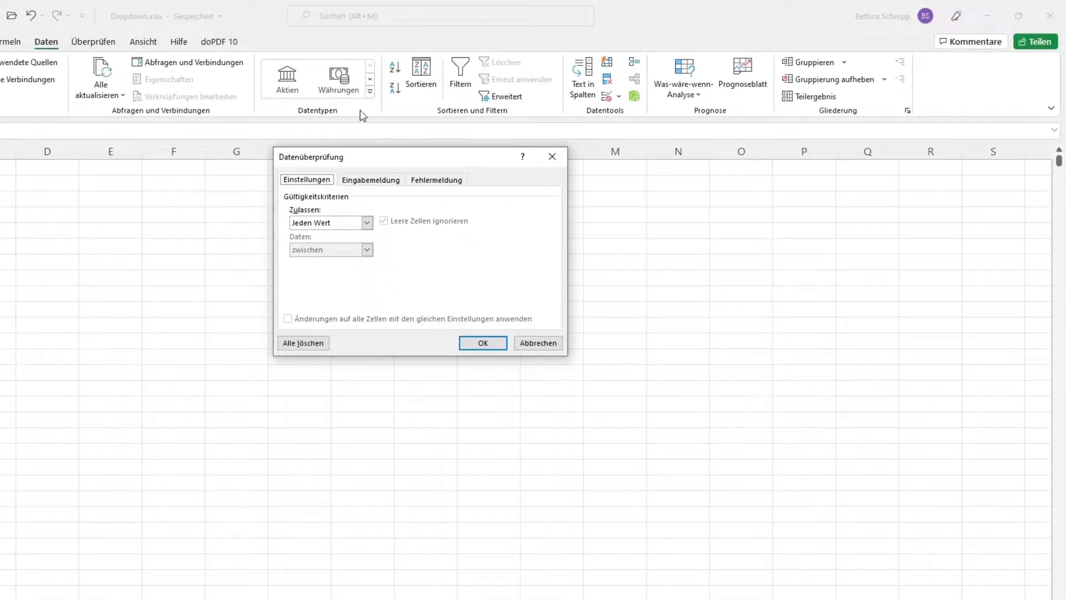
{"action": "left_click", "coordinate": [368, 225]}
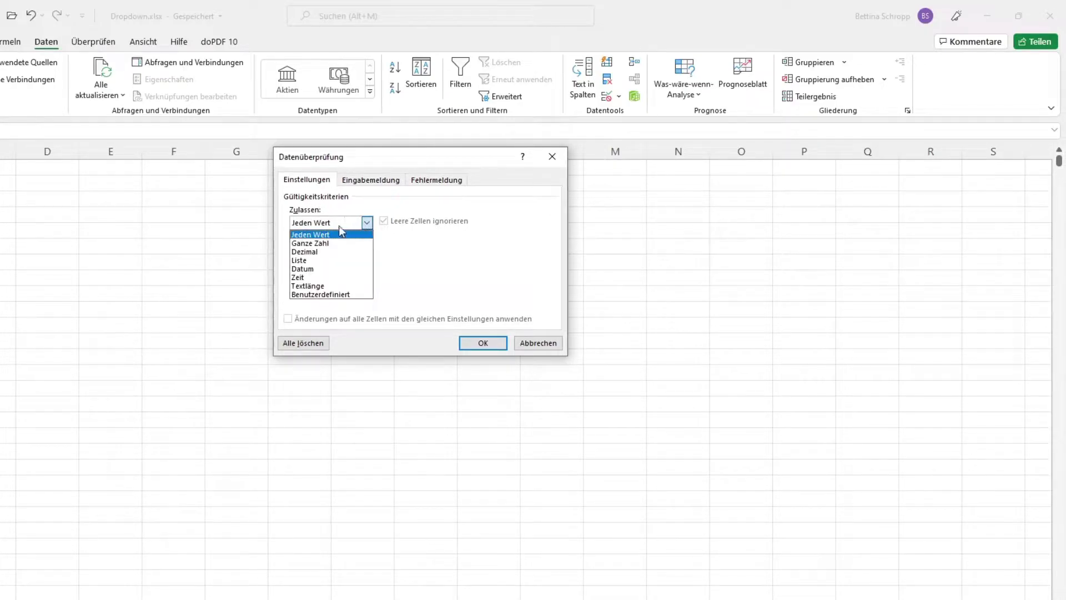
{"action": "left_click", "coordinate": [314, 261]}
{"action": "left_click", "coordinate": [442, 234]}
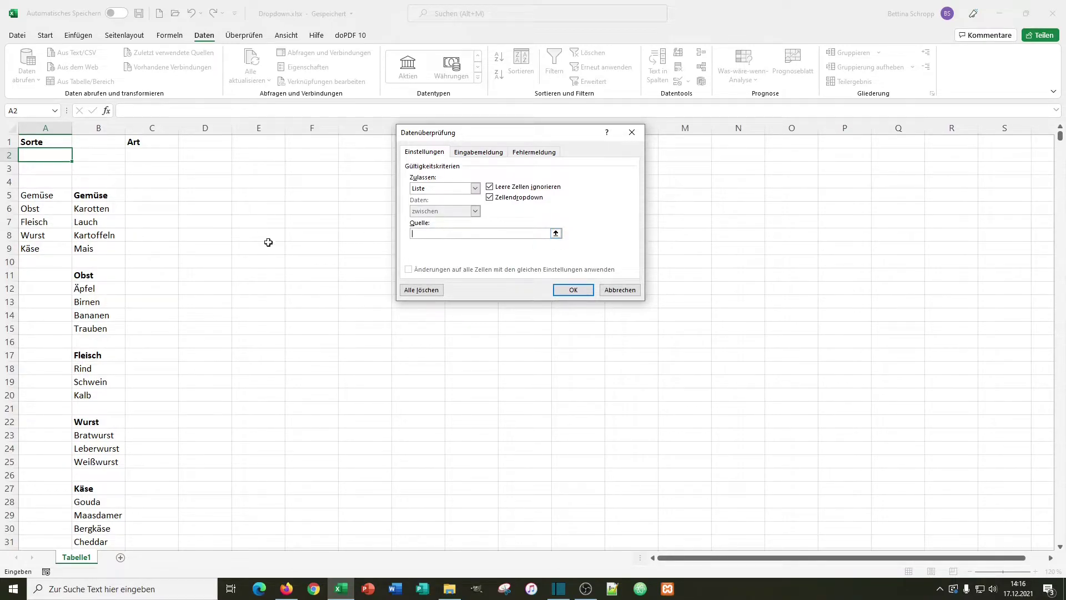
{"action": "left_click_drag", "start_coordinate": [41, 194], "coordinate": [31, 249]}
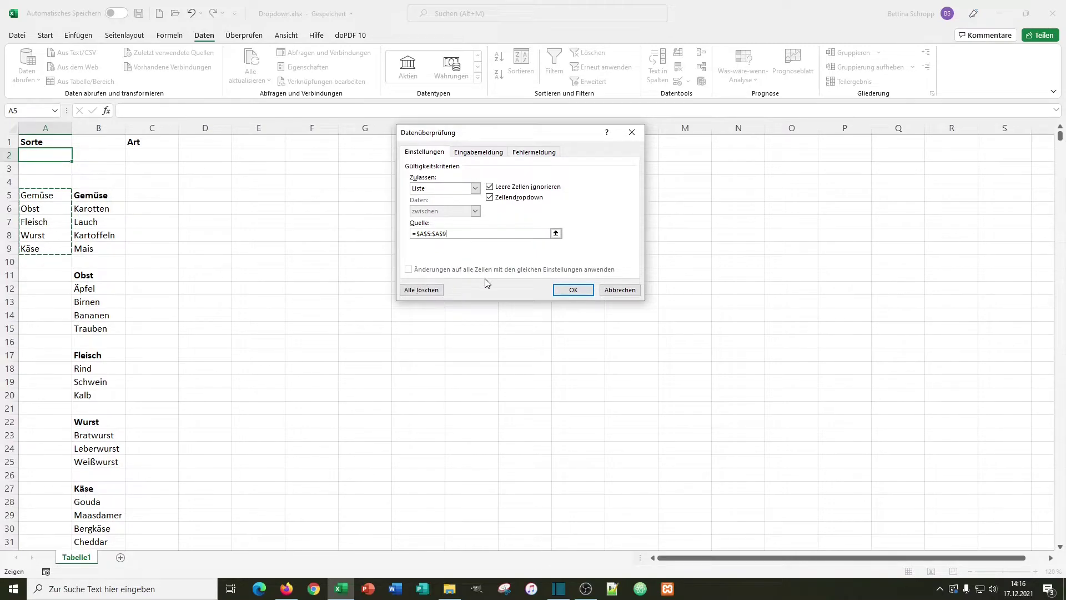
{"action": "left_click", "coordinate": [573, 290]}
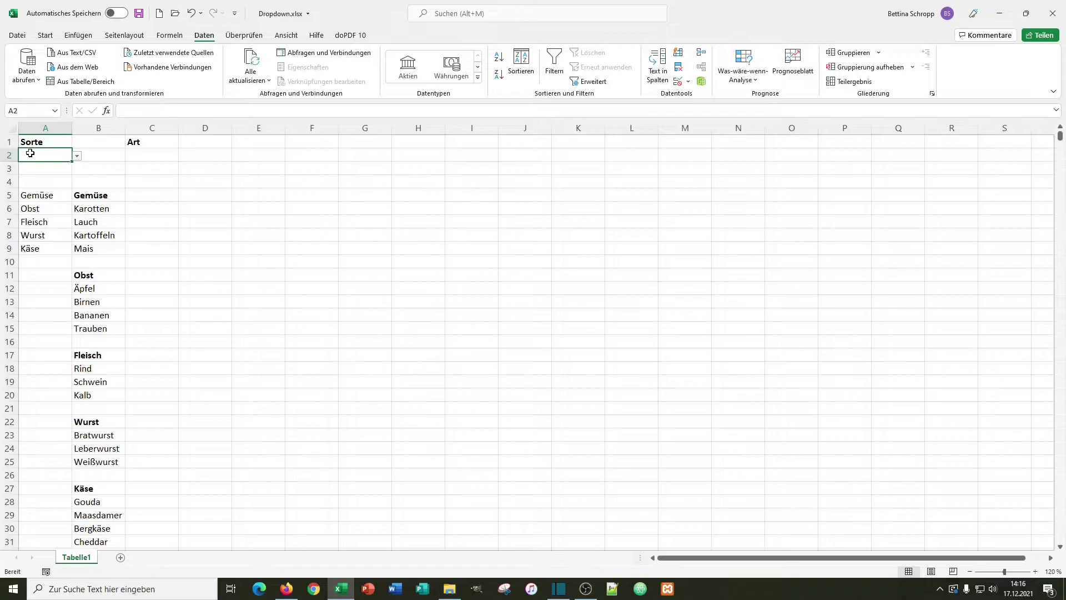
Step: Choose Gemüse from A2's category dropdown
{"action": "left_click", "coordinate": [78, 156]}
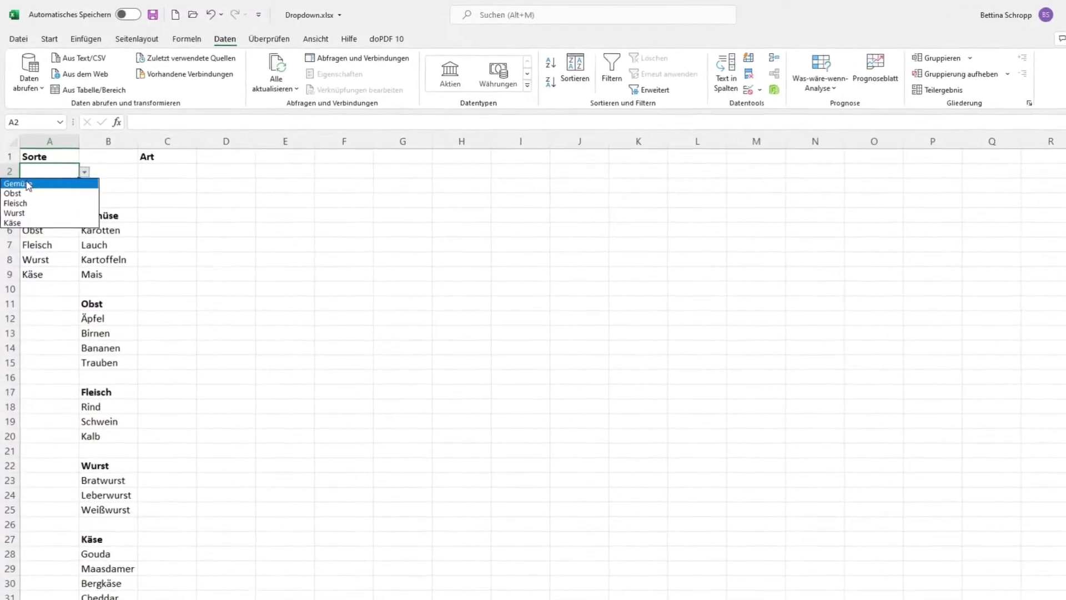
{"action": "key", "text": "Up"}
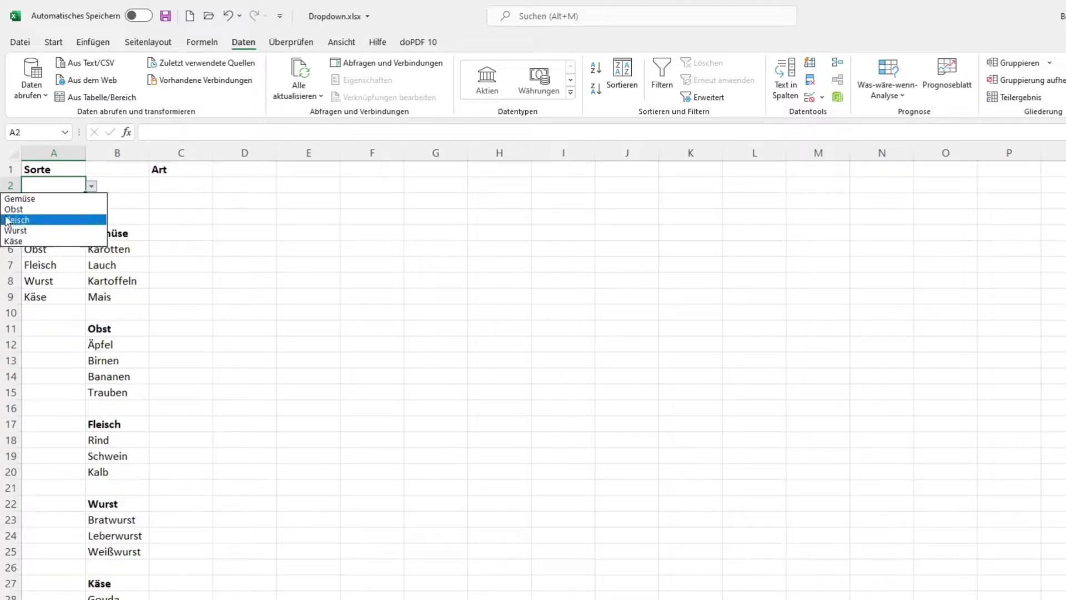
{"action": "key", "text": "Up"}
{"action": "key", "text": "Up"}
{"action": "key", "text": "Up"}
{"action": "key", "text": "Return"}
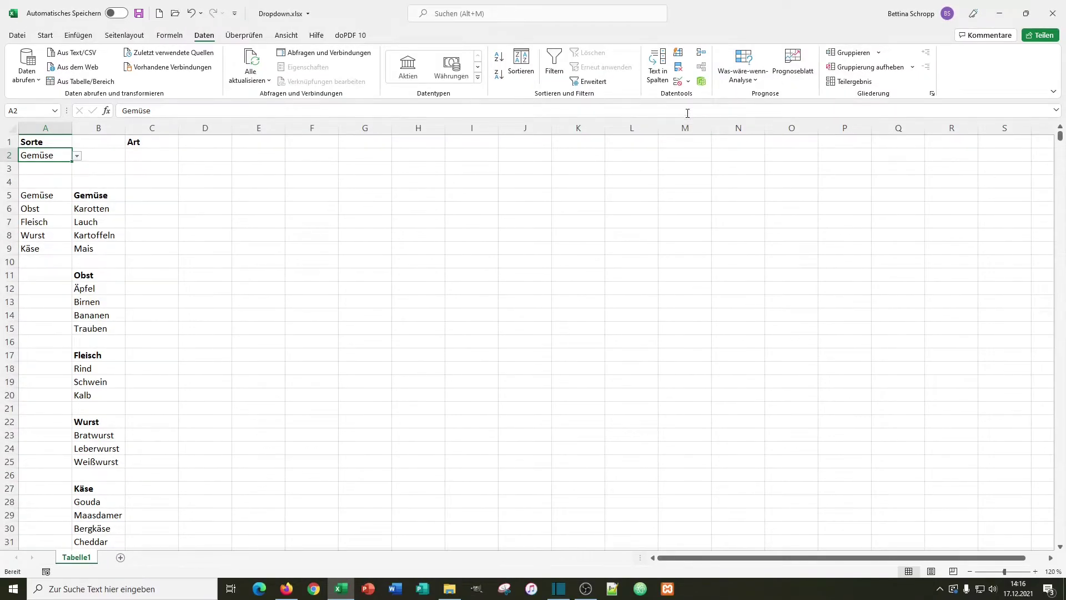
Step: Add an input message to A2 titled 'Auswahl': 'Bitte wählen Sie eine Option aus der Liste.'
{"action": "left_click", "coordinate": [677, 81]}
{"action": "left_click", "coordinate": [479, 152]}
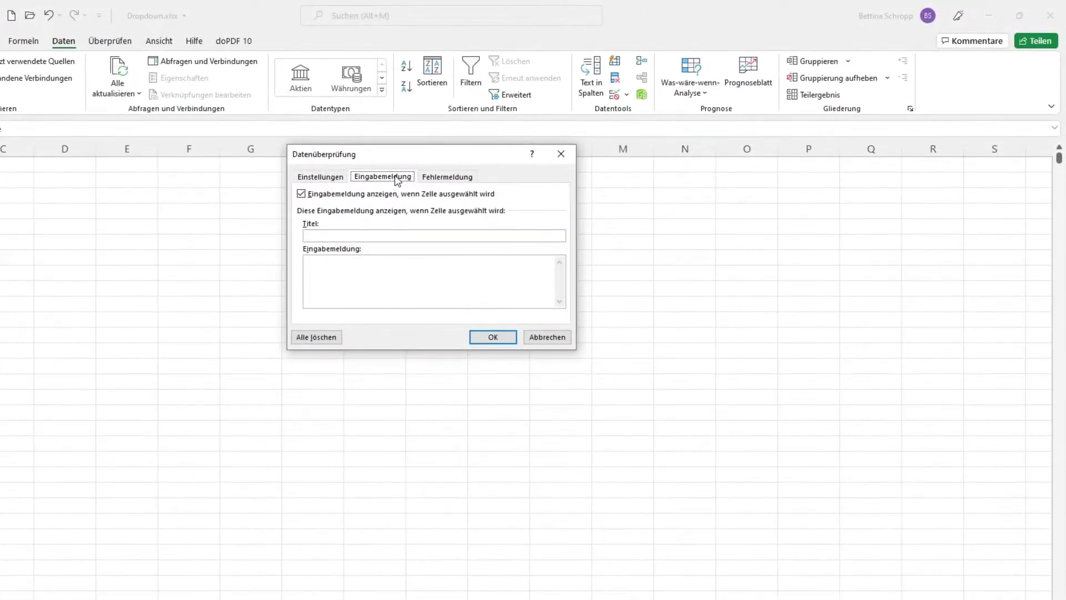
{"action": "left_click", "coordinate": [368, 237]}
{"action": "type", "text": "Auswahl"}
{"action": "left_click", "coordinate": [369, 275]}
{"action": "type", "text": "Bi"}
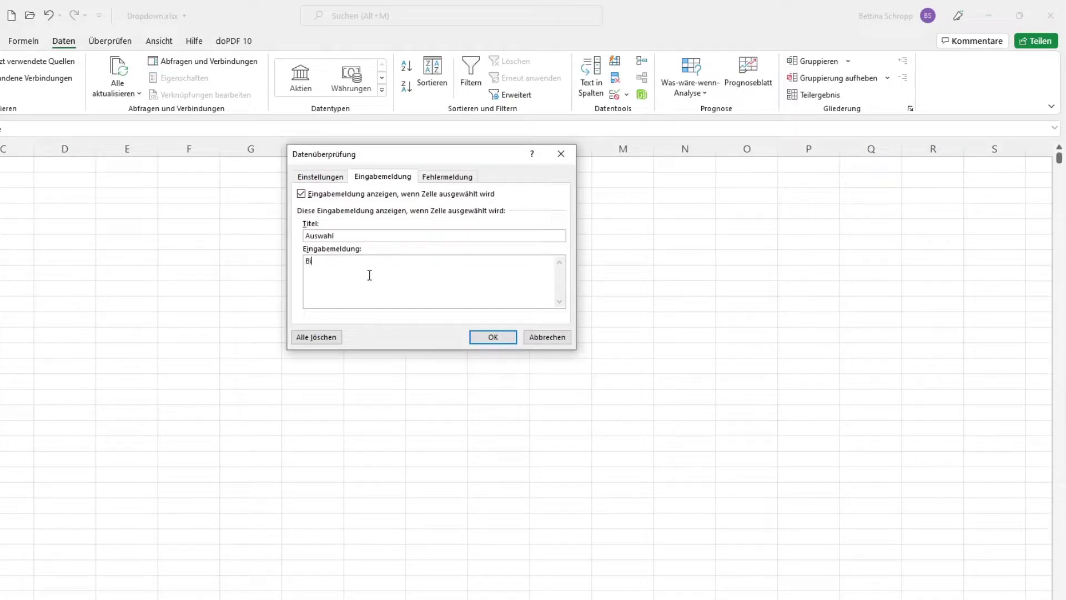
{"action": "type", "text": "ttel w"}
{"action": "key", "text": "BackSpace"}
{"action": "key", "text": "BackSpace"}
{"action": "key", "text": "BackSpace"}
{"action": "type", "text": "wählen "}
{"action": "type", "text": "Sie eine O"}
{"action": "type", "text": "ption aus der"}
{"action": "type", "text": " Liste."}
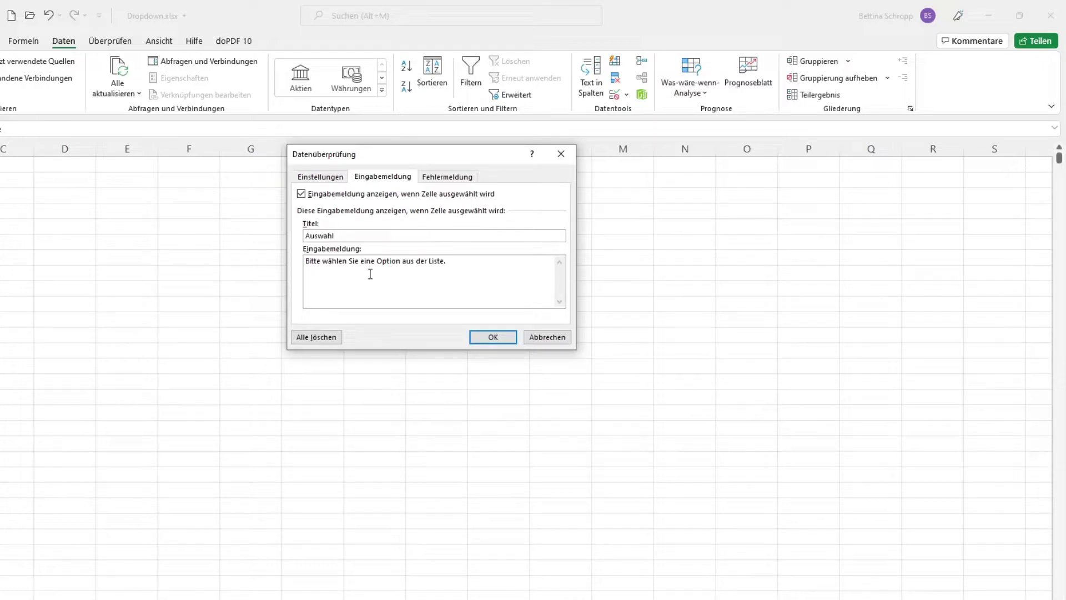
Step: Set A2's error alert title 'Achtung' with message 'Bitte aus der Liste auswählen'
{"action": "left_click", "coordinate": [450, 176]}
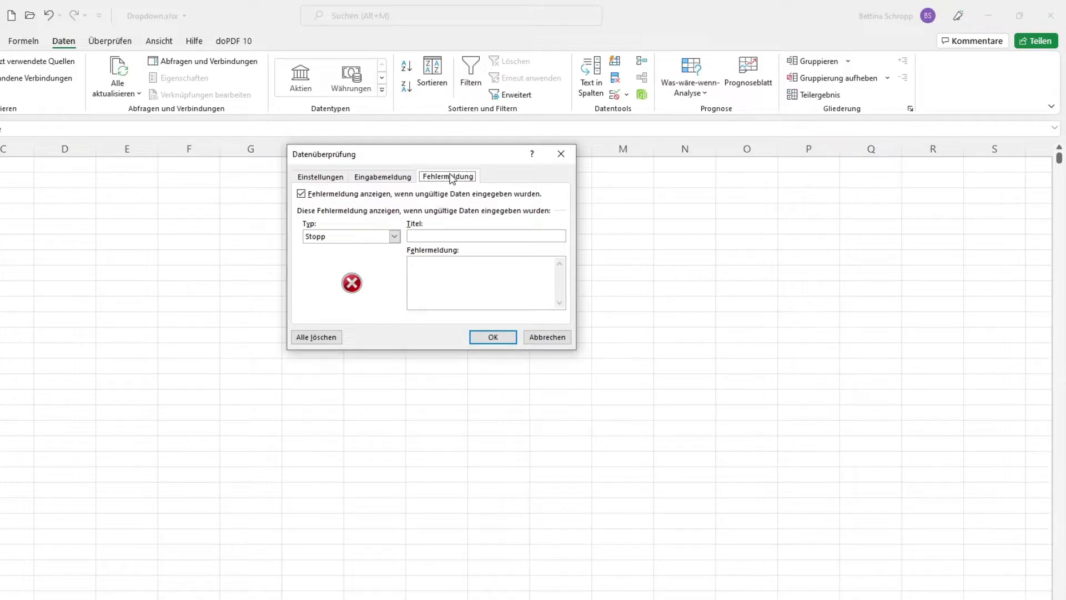
{"action": "left_click", "coordinate": [443, 236]}
{"action": "type", "text": "Achtu"}
{"action": "type", "text": "ng"}
{"action": "left_click", "coordinate": [475, 281]}
{"action": "type", "text": "Bitte aus der L"}
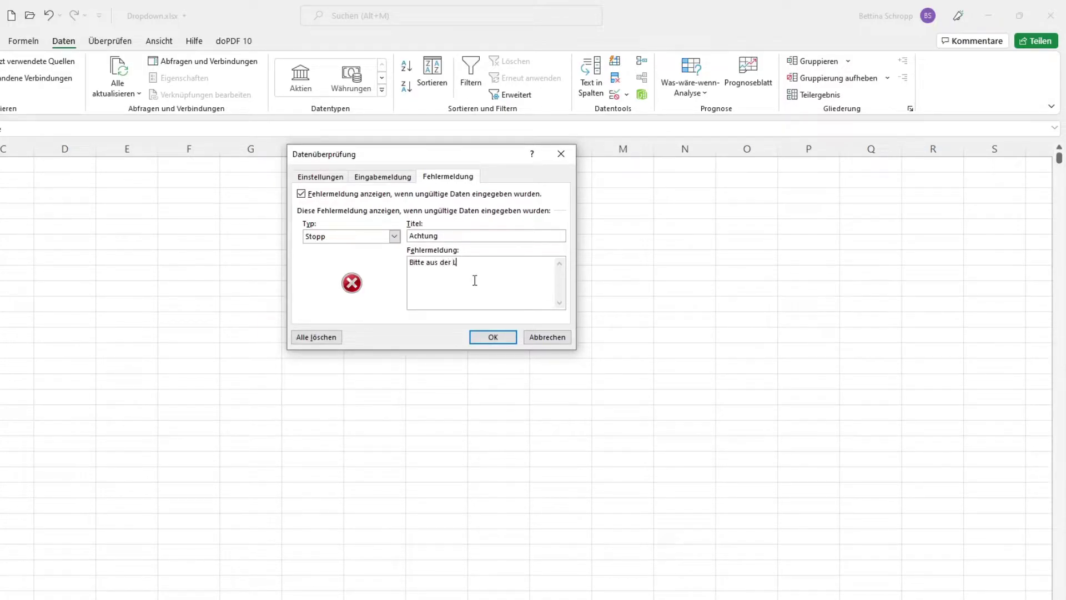
{"action": "type", "text": "iste auswä"}
{"action": "type", "text": "hlen."}
{"action": "left_click", "coordinate": [493, 336]}
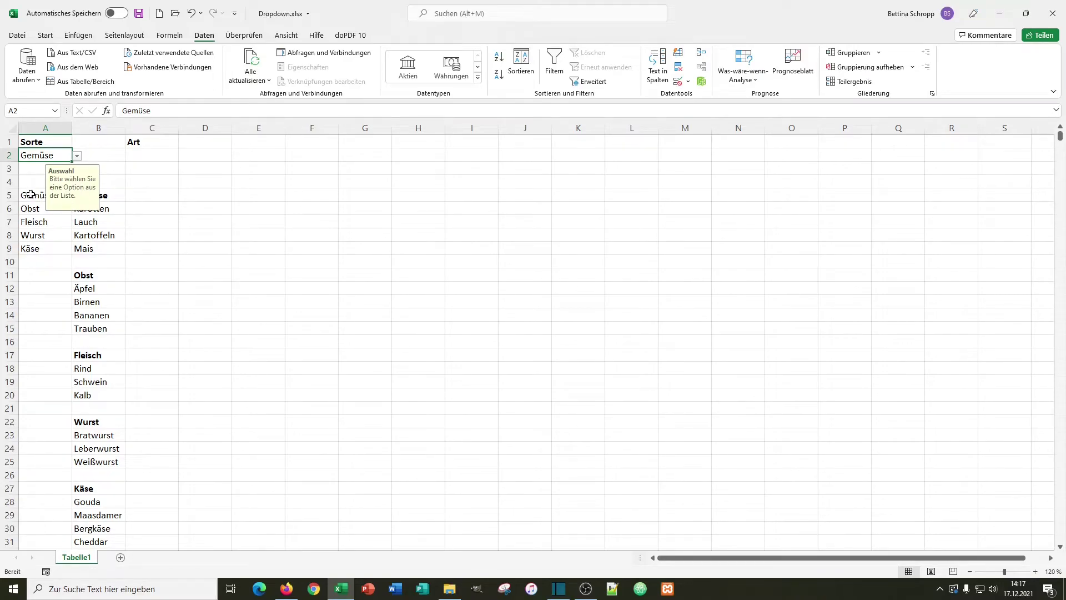
{"action": "type", "text": "sgrohgs"}
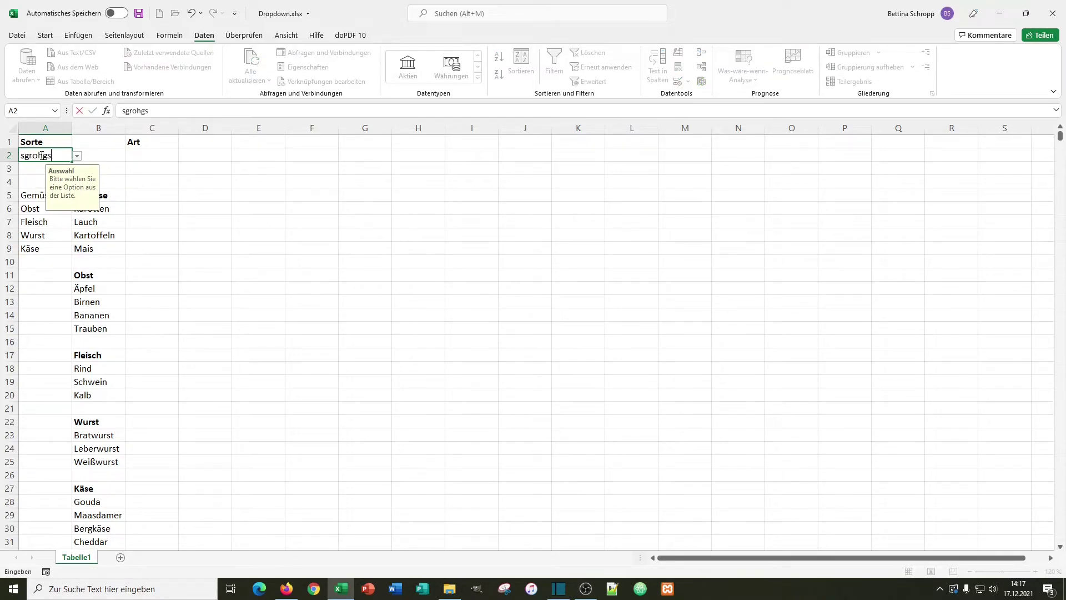
{"action": "key", "text": "Return"}
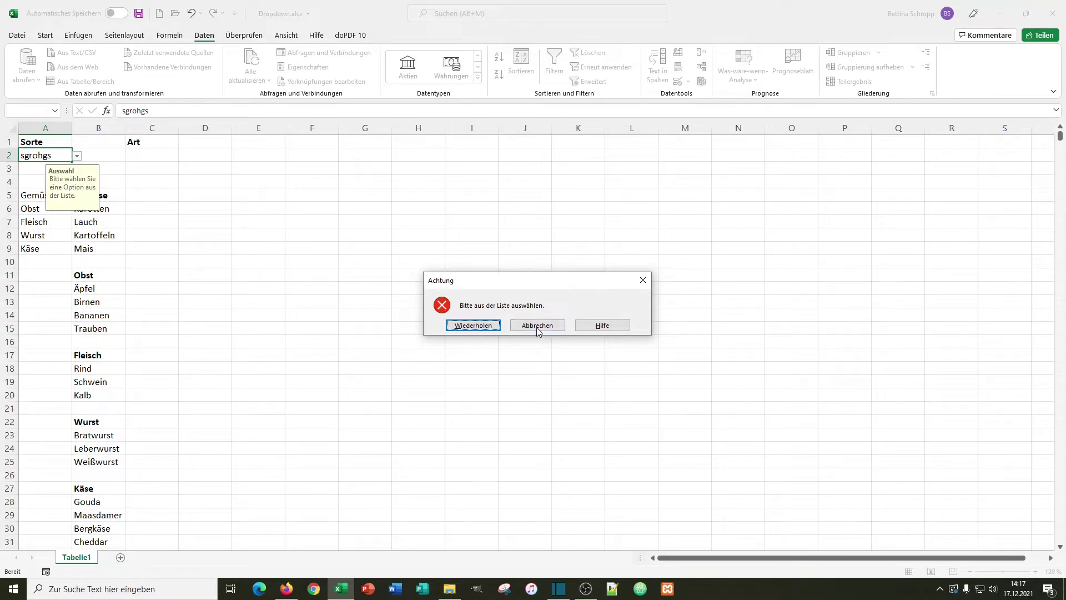
{"action": "left_click", "coordinate": [537, 326]}
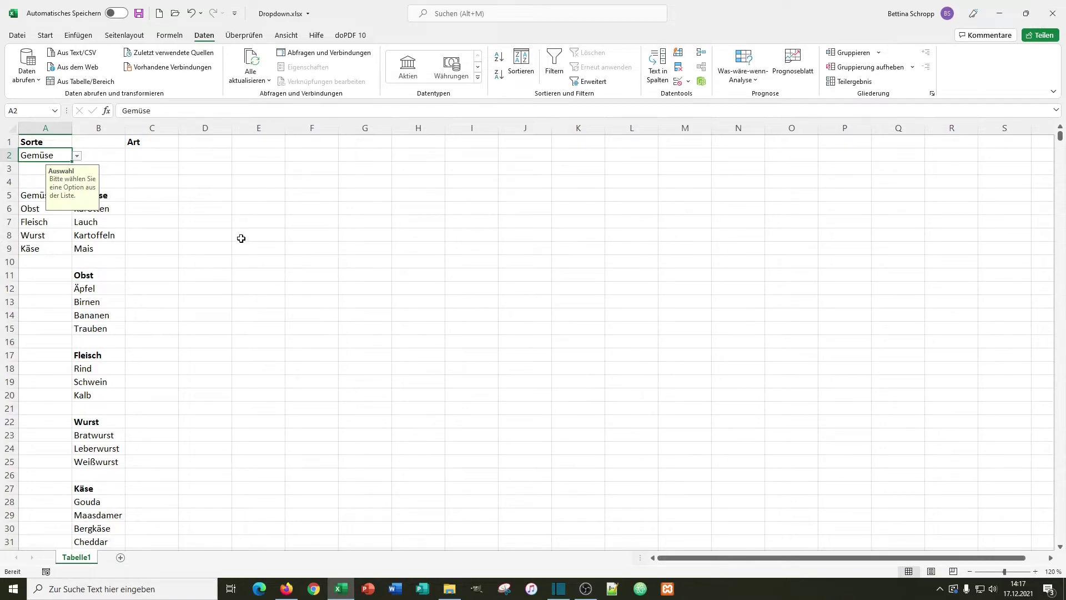
{"action": "left_click", "coordinate": [36, 276]}
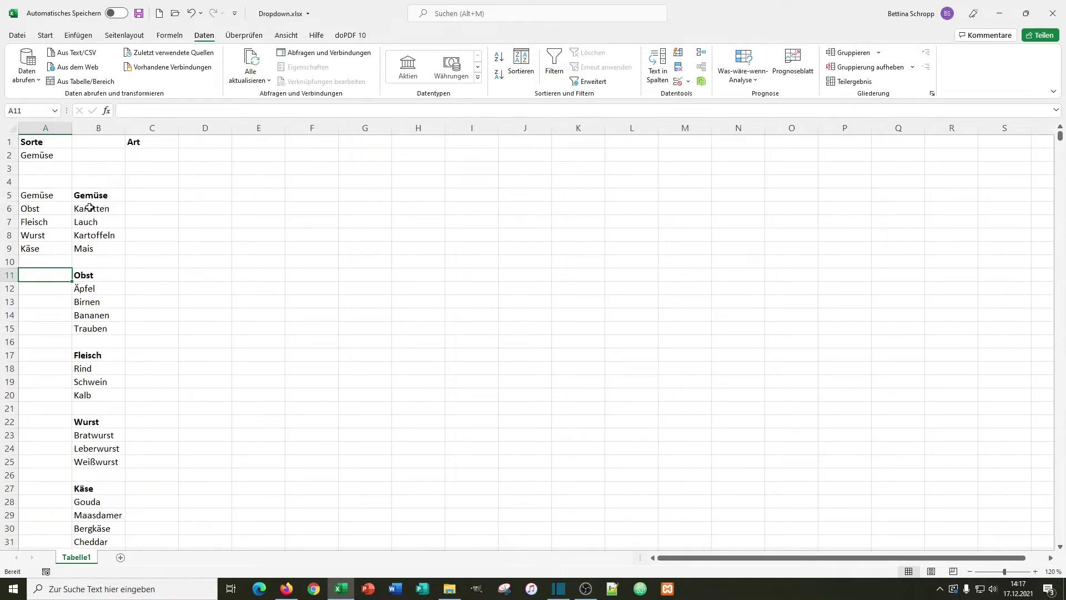
Step: Name the vegetable, fruit and meat item ranges in column B Gemüse, Obst and Fleisch
{"action": "left_click_drag", "start_coordinate": [90, 208], "coordinate": [92, 245]}
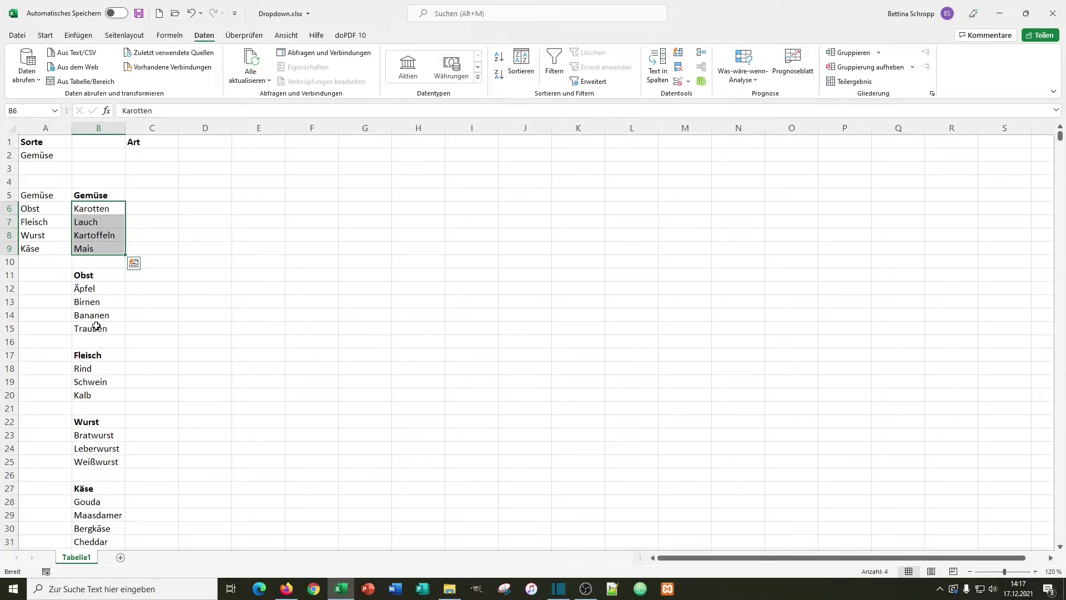
{"action": "left_click", "coordinate": [22, 120]}
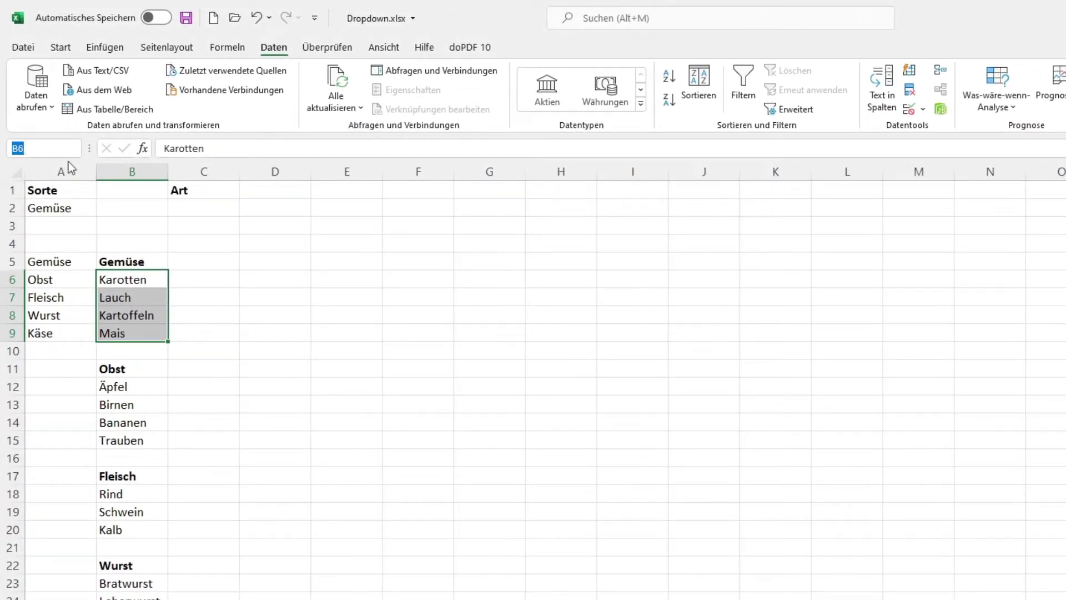
{"action": "type", "text": "Gemüse"}
{"action": "key", "text": "Return"}
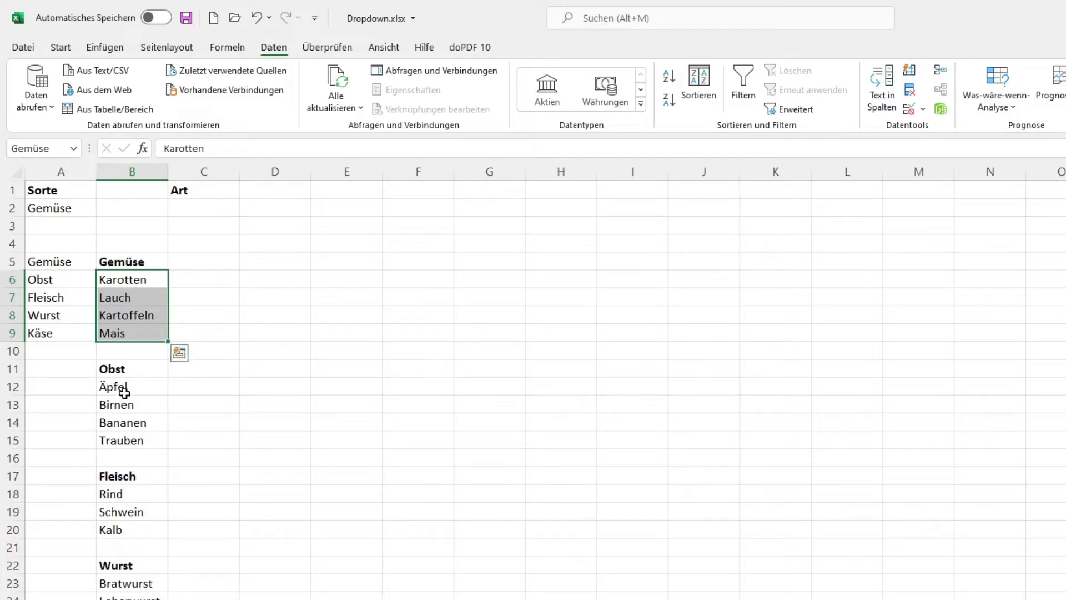
{"action": "left_click_drag", "start_coordinate": [119, 387], "coordinate": [126, 440]}
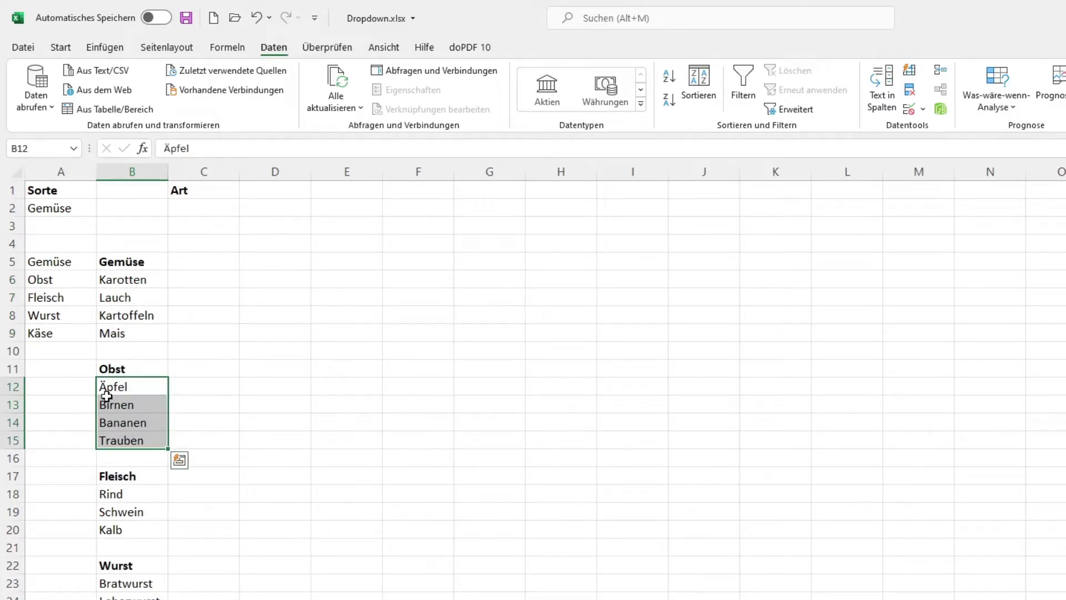
{"action": "left_click", "coordinate": [20, 148]}
{"action": "type", "text": "O"}
{"action": "type", "text": "bst"}
{"action": "key", "text": "Return"}
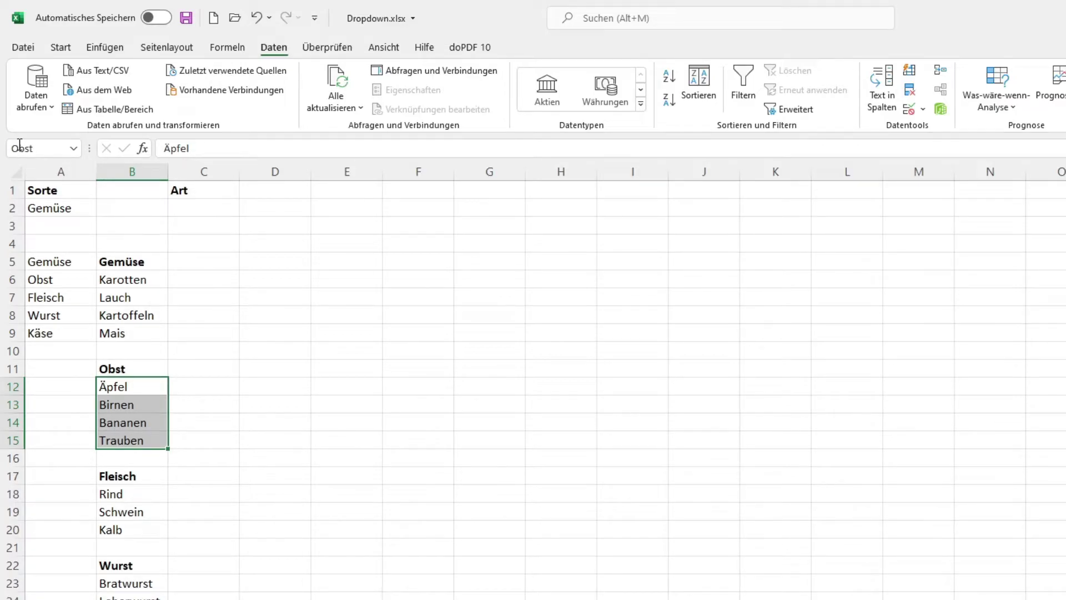
{"action": "left_click_drag", "start_coordinate": [145, 492], "coordinate": [142, 529]}
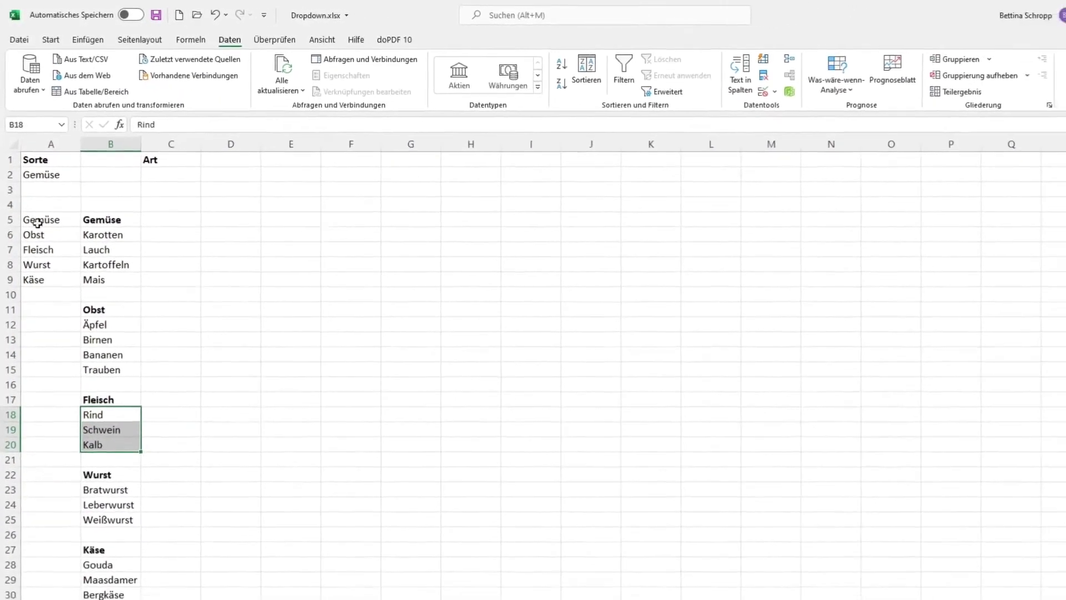
{"action": "left_click", "coordinate": [38, 126]}
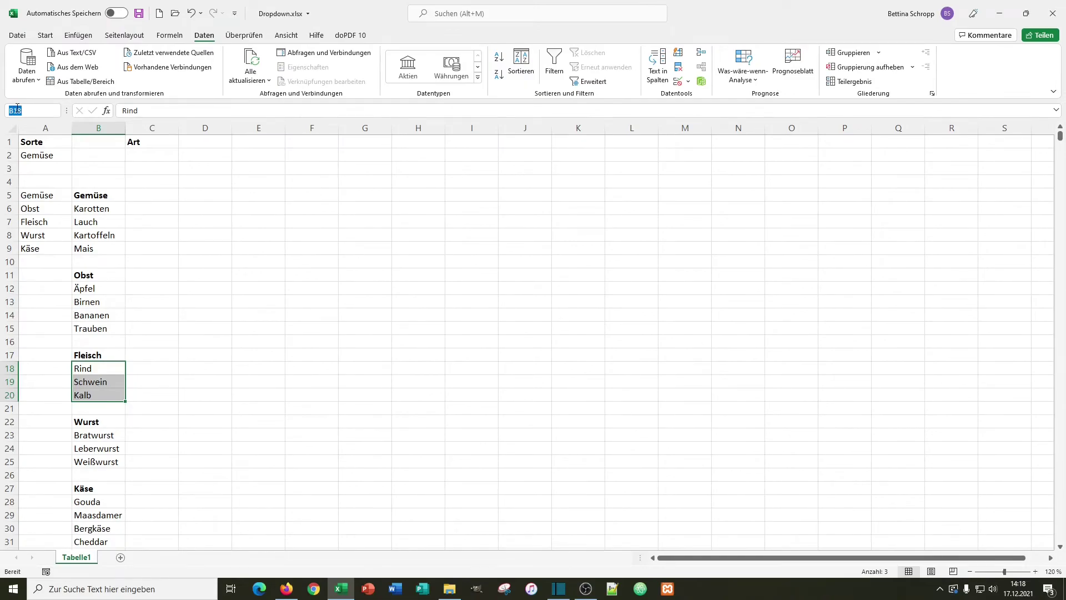
{"action": "type", "text": "Fleisch"}
{"action": "key", "text": "Return"}
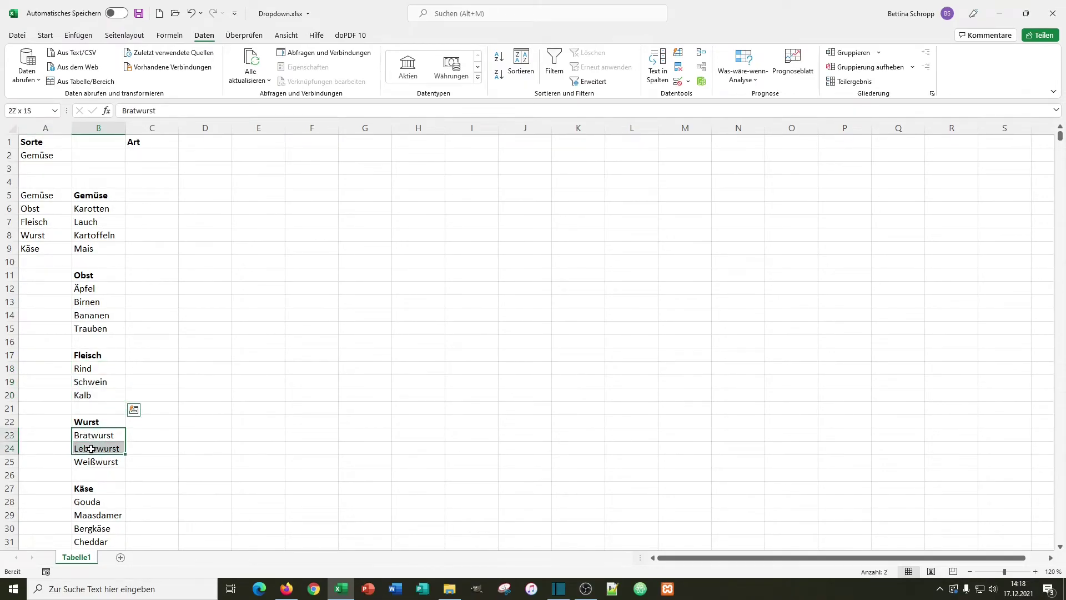
Step: Name the sausage items Wurst and the cheese items Gouda to Cheddar Käse
{"action": "left_click_drag", "start_coordinate": [88, 433], "coordinate": [92, 458]}
{"action": "left_click", "coordinate": [27, 106]}
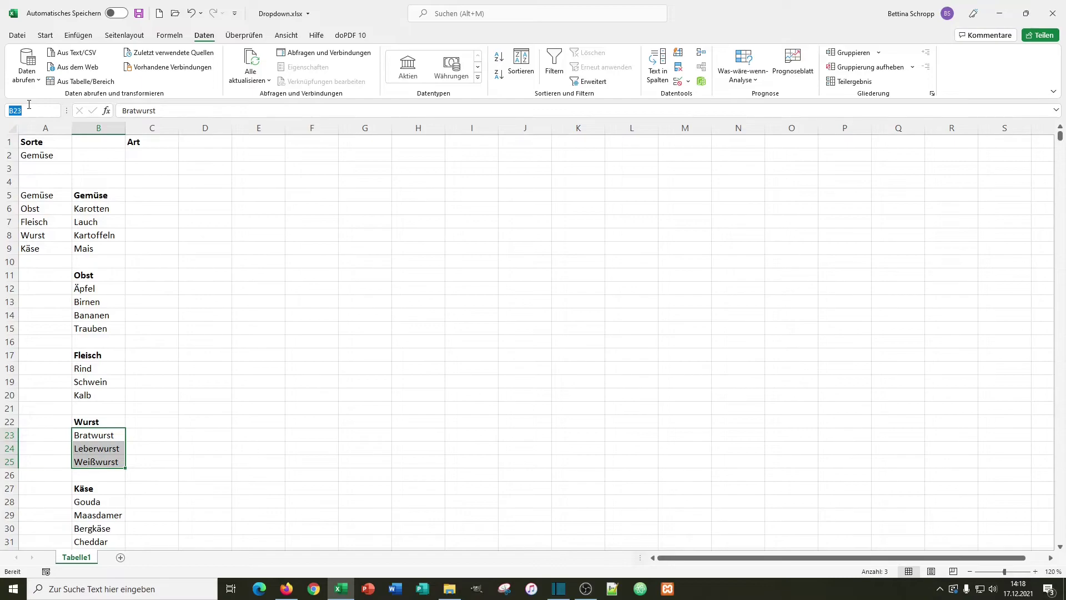
{"action": "type", "text": "Wurst"}
{"action": "key", "text": "Return"}
{"action": "scroll", "coordinate": [112, 499], "scroll_direction": "down", "scroll_amount": 1}
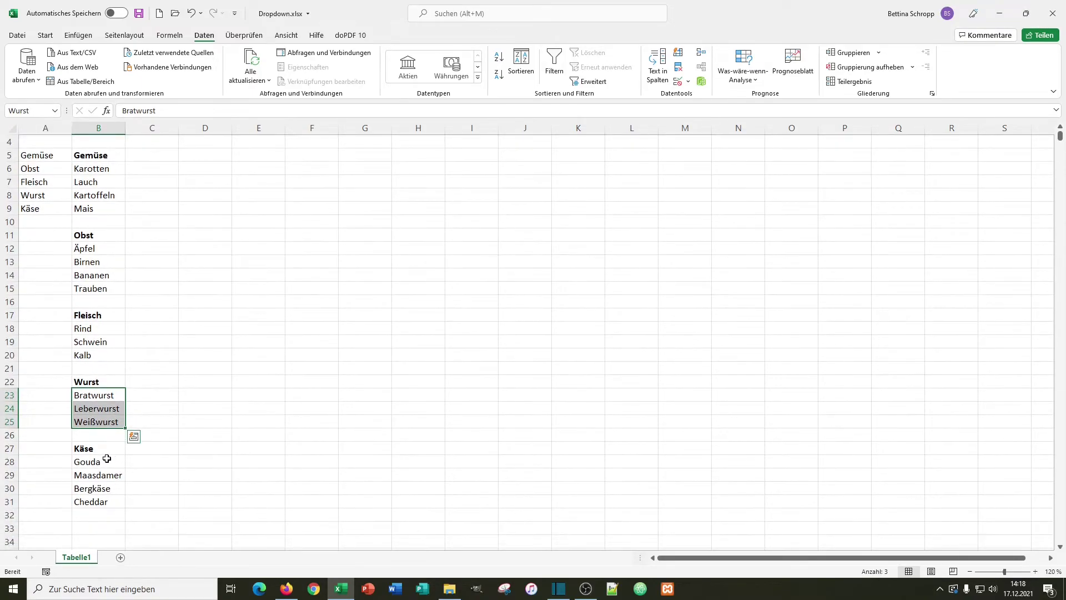
{"action": "left_click_drag", "start_coordinate": [102, 461], "coordinate": [100, 501]}
{"action": "left_click", "coordinate": [32, 109]}
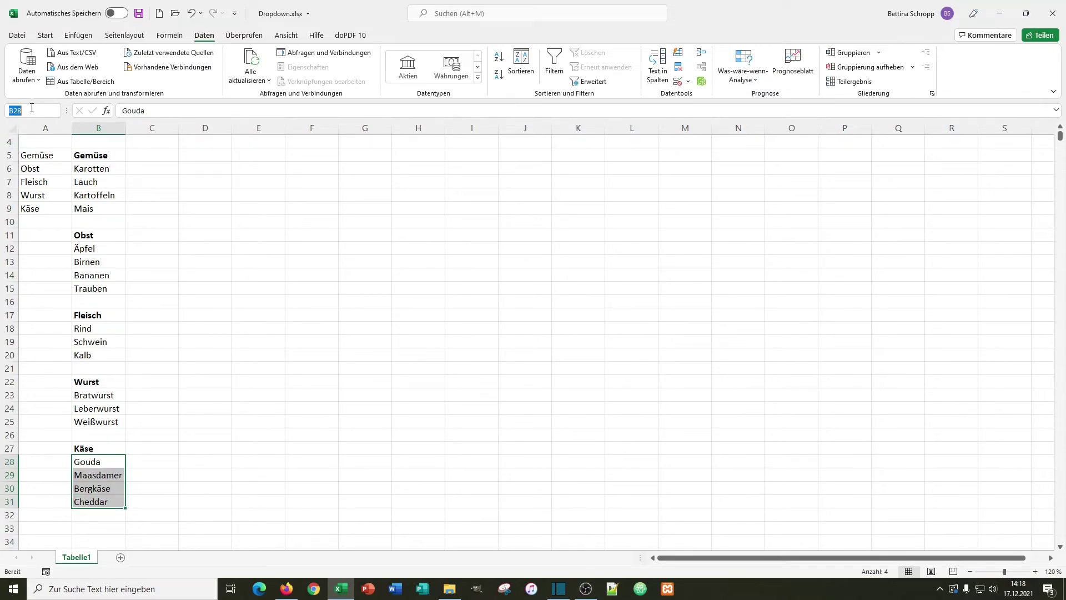
{"action": "type", "text": "Käse"}
{"action": "key", "text": "Return"}
{"action": "scroll", "coordinate": [199, 326], "scroll_direction": "up", "scroll_amount": 1}
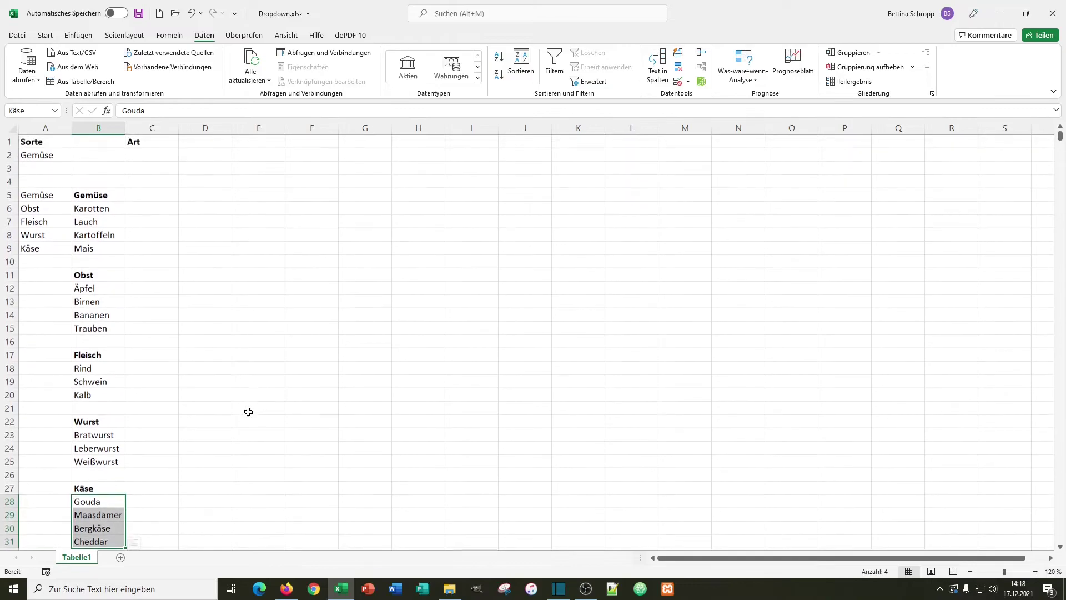
Step: Give C2 a list validation with source =INDIREKT($A$2), pointing at A2's chosen category
{"action": "left_click", "coordinate": [151, 156]}
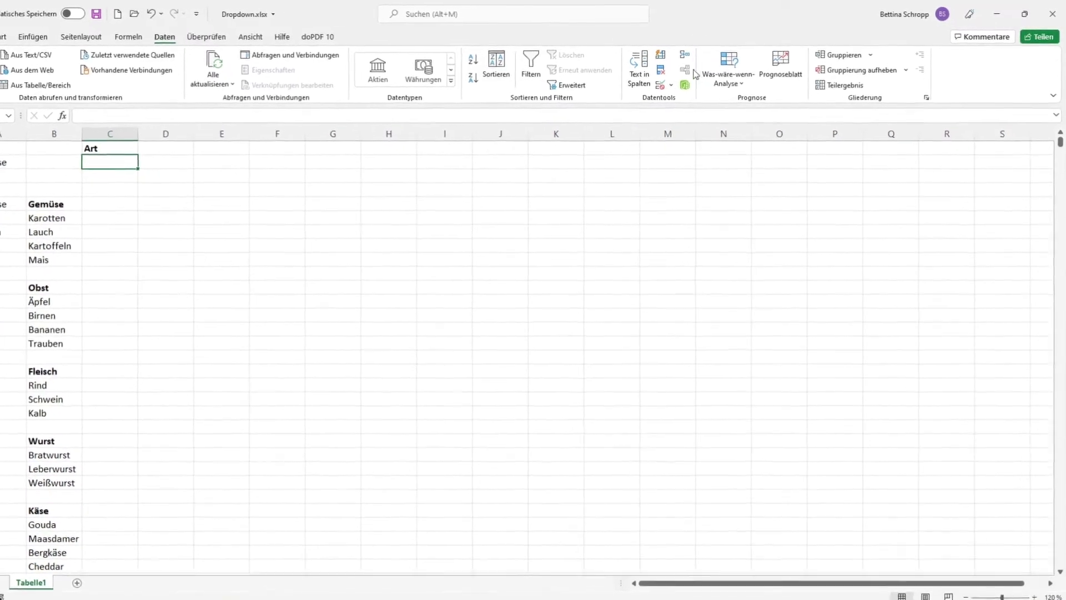
{"action": "left_click", "coordinate": [635, 92]}
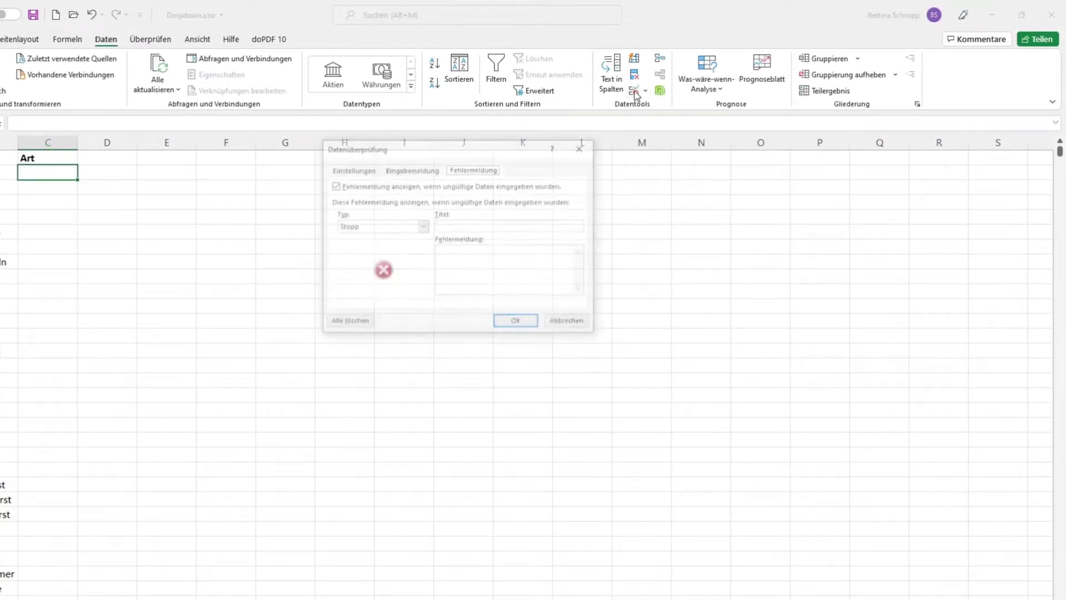
{"action": "left_click", "coordinate": [352, 169]}
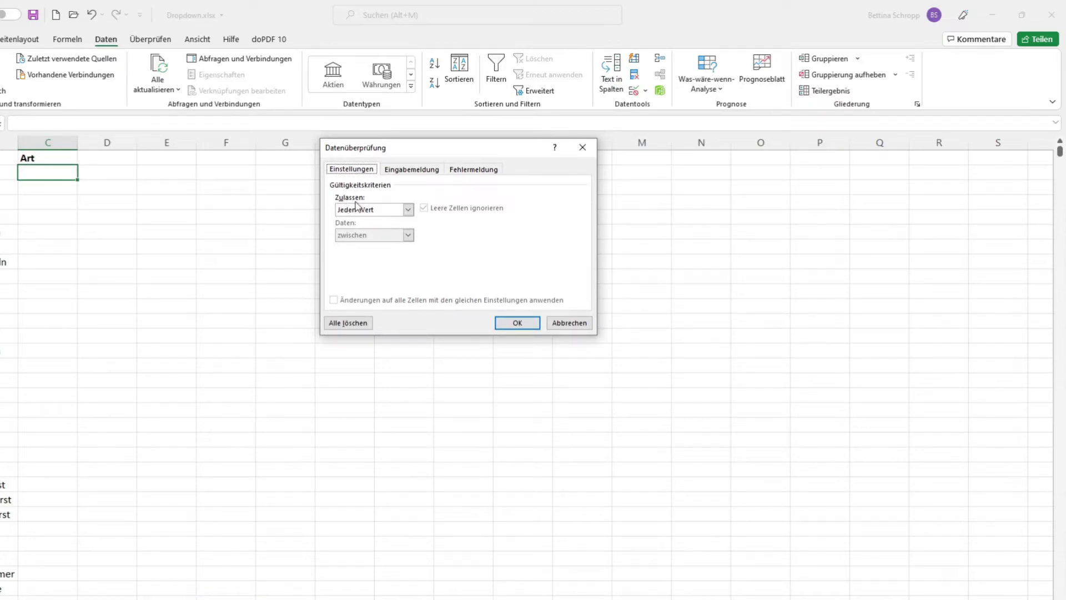
{"action": "left_click", "coordinate": [389, 214]}
{"action": "left_click", "coordinate": [360, 243]}
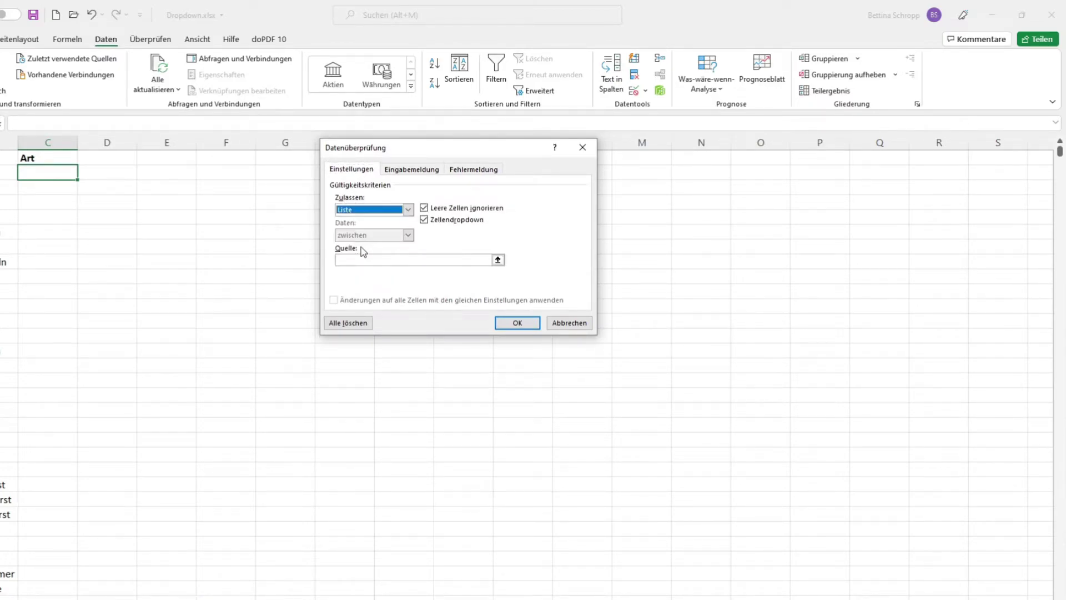
{"action": "left_click", "coordinate": [359, 260]}
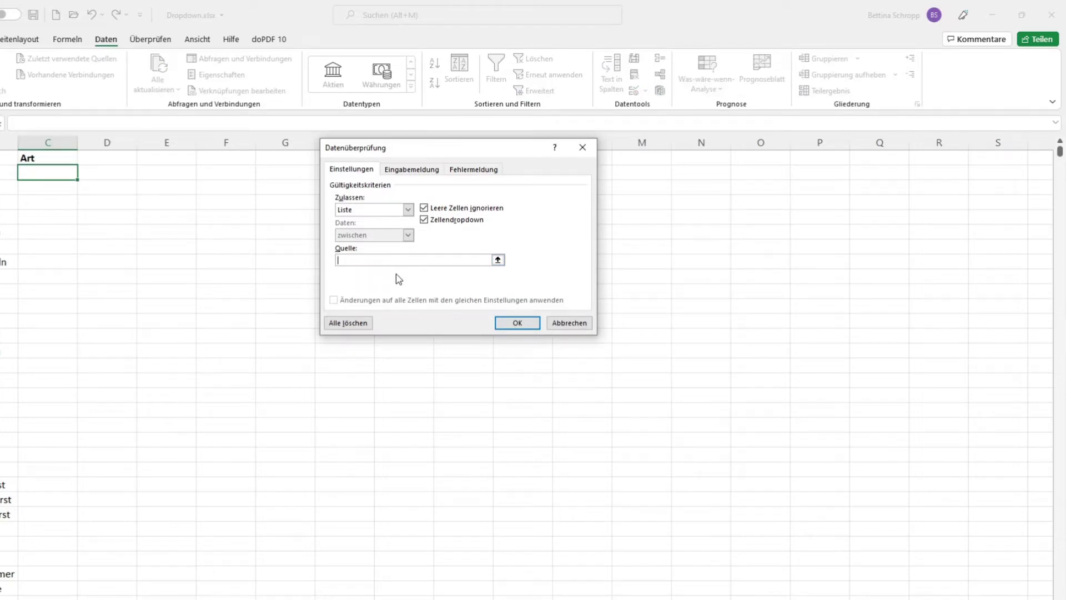
{"action": "type", "text": "=inderk"}
{"action": "key", "text": "BackSpace"}
{"action": "type", "text": "irekt"}
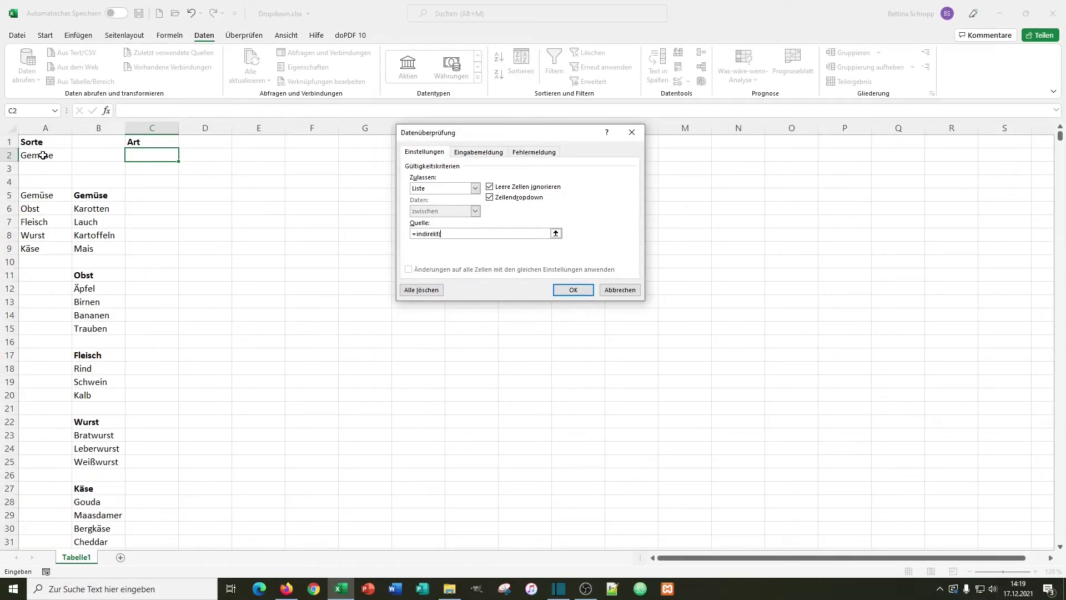
{"action": "left_click", "coordinate": [43, 155]}
{"action": "type", "text": ")"}
{"action": "left_click", "coordinate": [576, 289]}
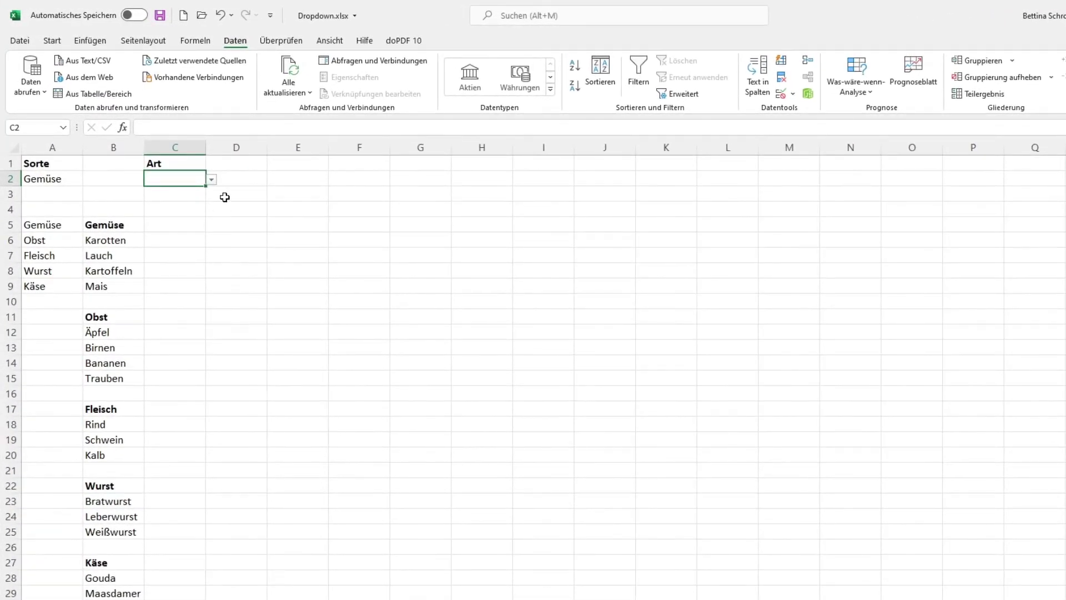
Step: Switch A2 to Käse and check that C2 lists Gouda, Maasdamer, Bergkäse and Cheddar
{"action": "left_click", "coordinate": [212, 181]}
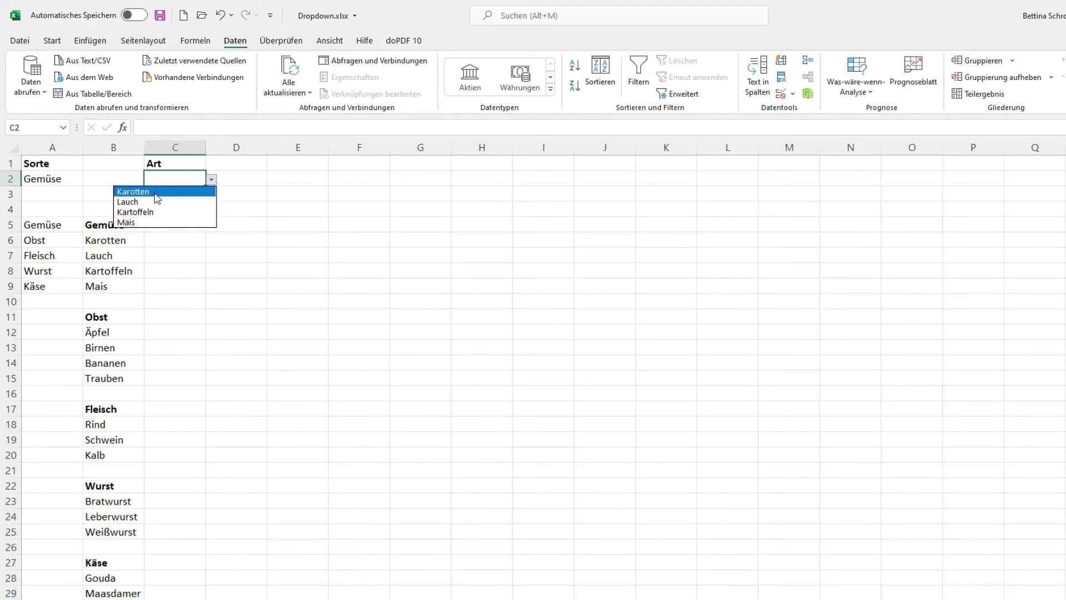
{"action": "left_click", "coordinate": [212, 179]}
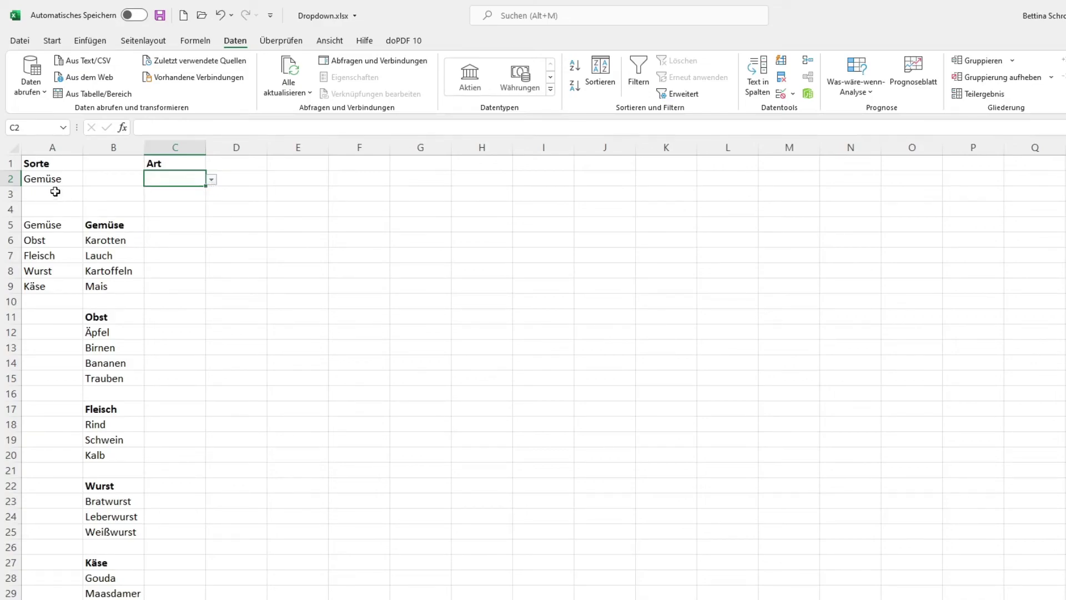
{"action": "left_click", "coordinate": [70, 183]}
{"action": "left_click", "coordinate": [89, 179]}
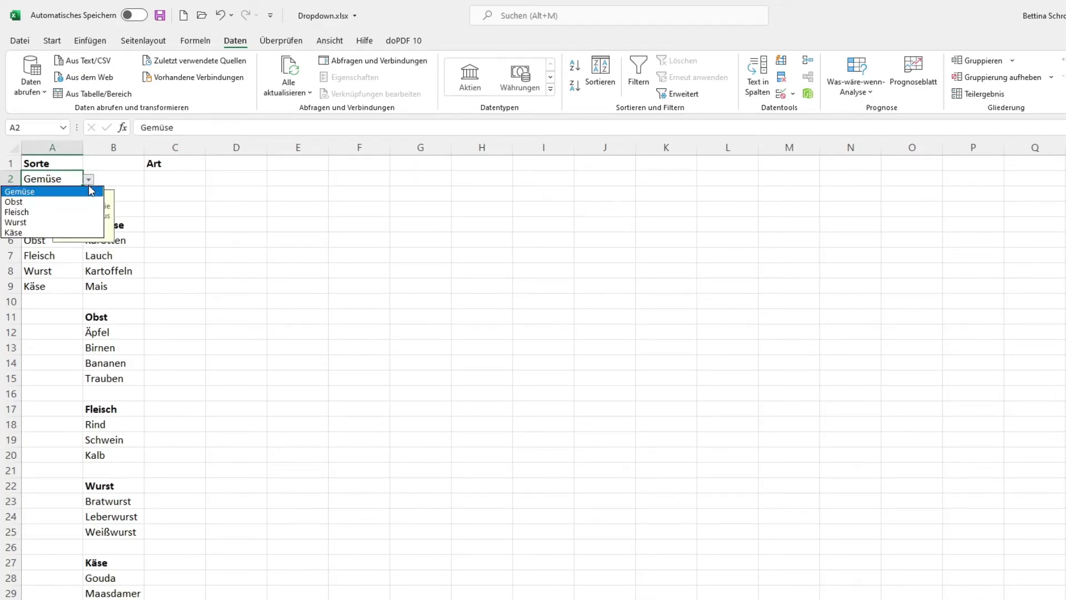
{"action": "left_click", "coordinate": [42, 233]}
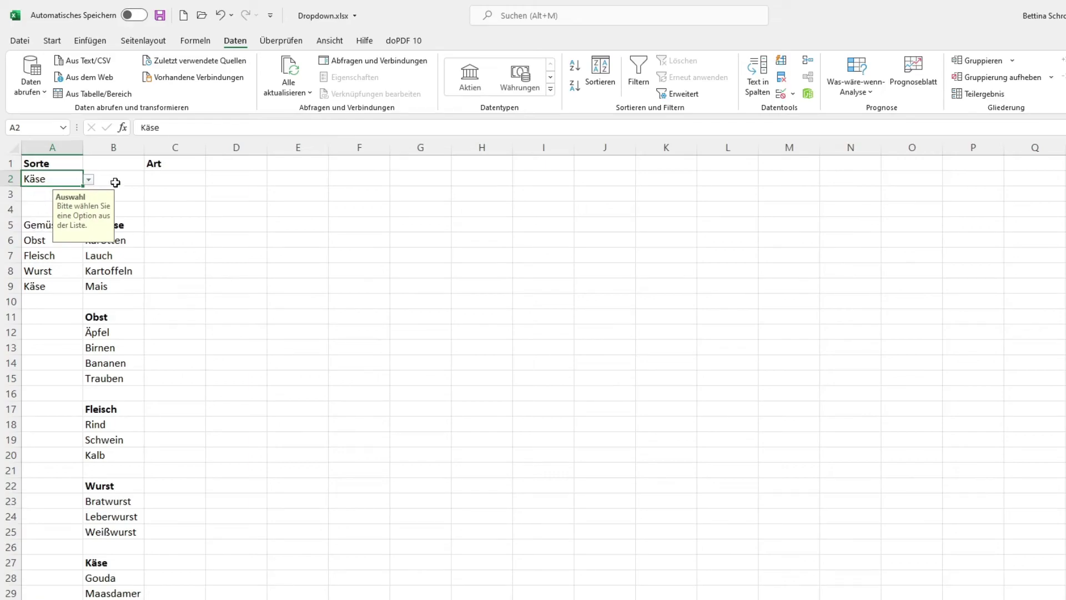
{"action": "left_click", "coordinate": [186, 188]}
{"action": "left_click", "coordinate": [212, 180]}
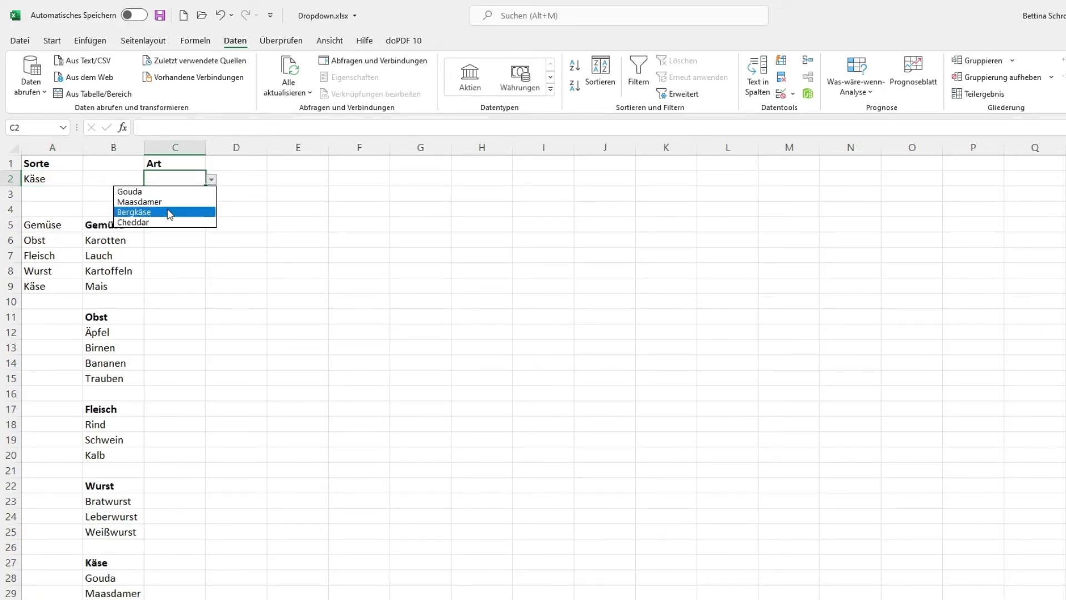